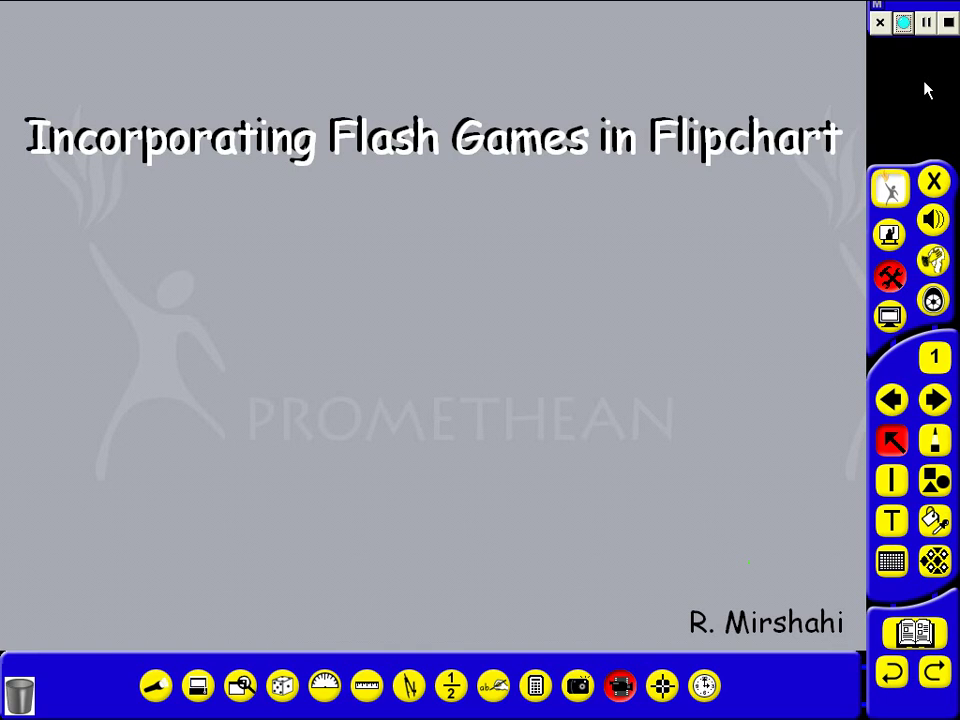
Advance to the coin invest/save page and launch the 'spin and win.swf' game.
left_click(934, 400)
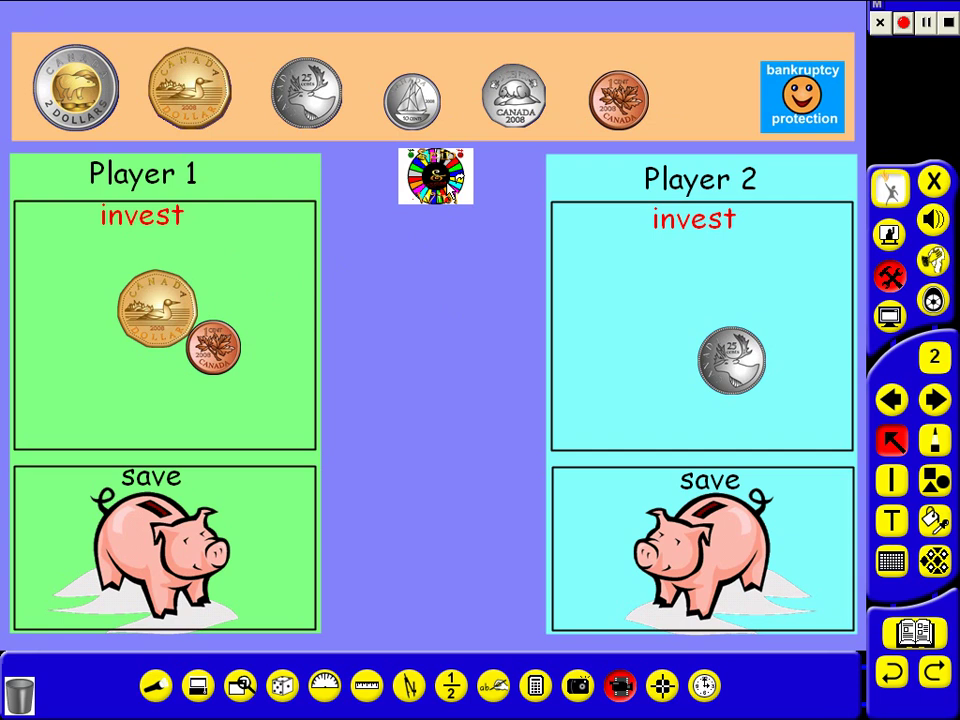
left_click(458, 188)
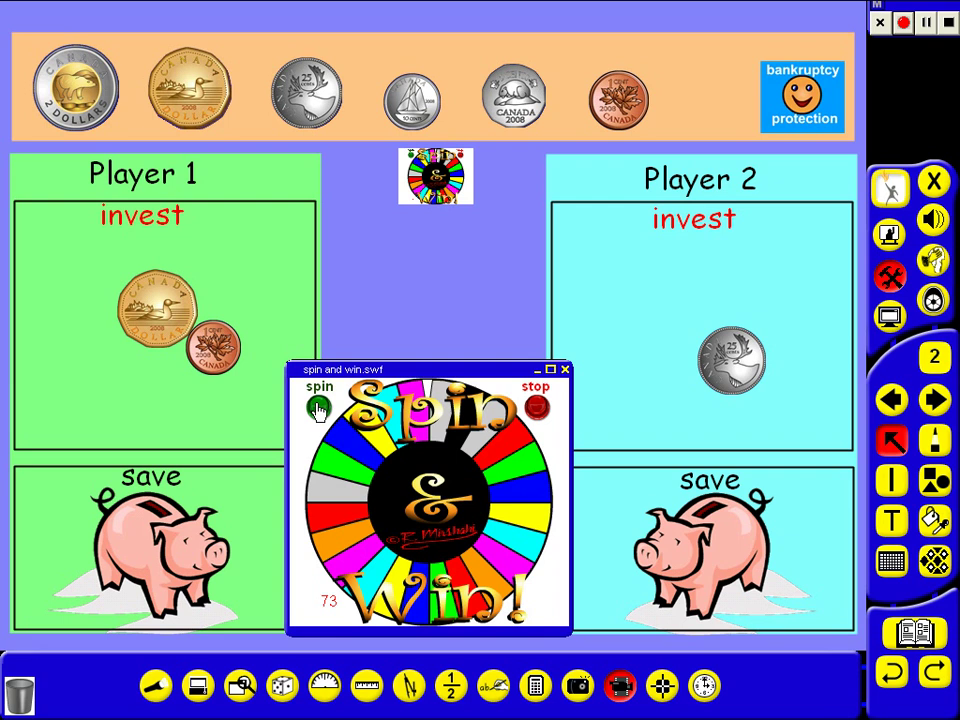
Spin the wheel and place a nickel in Player 2's invest box beside the quarter.
left_click(317, 408)
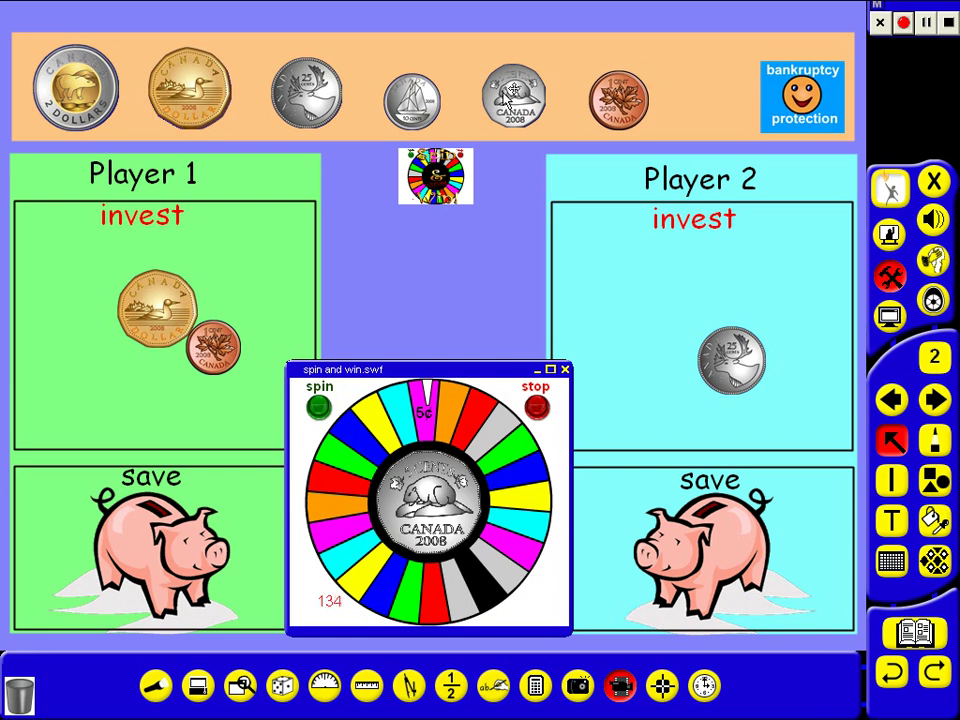
left_click_drag(510, 95, 660, 368)
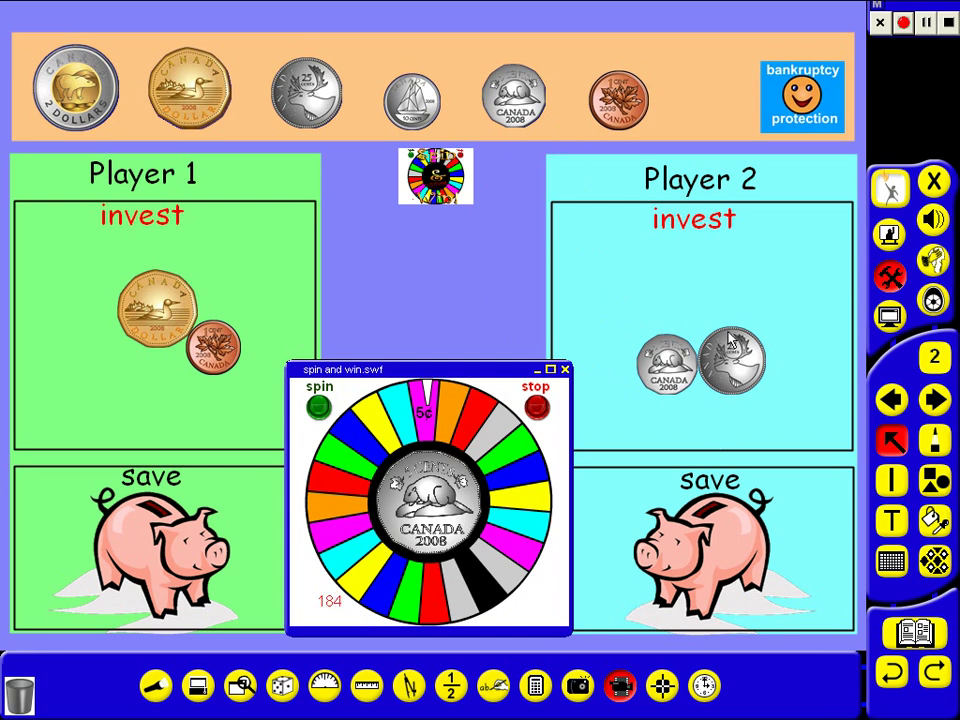
left_click_drag(667, 365, 715, 540)
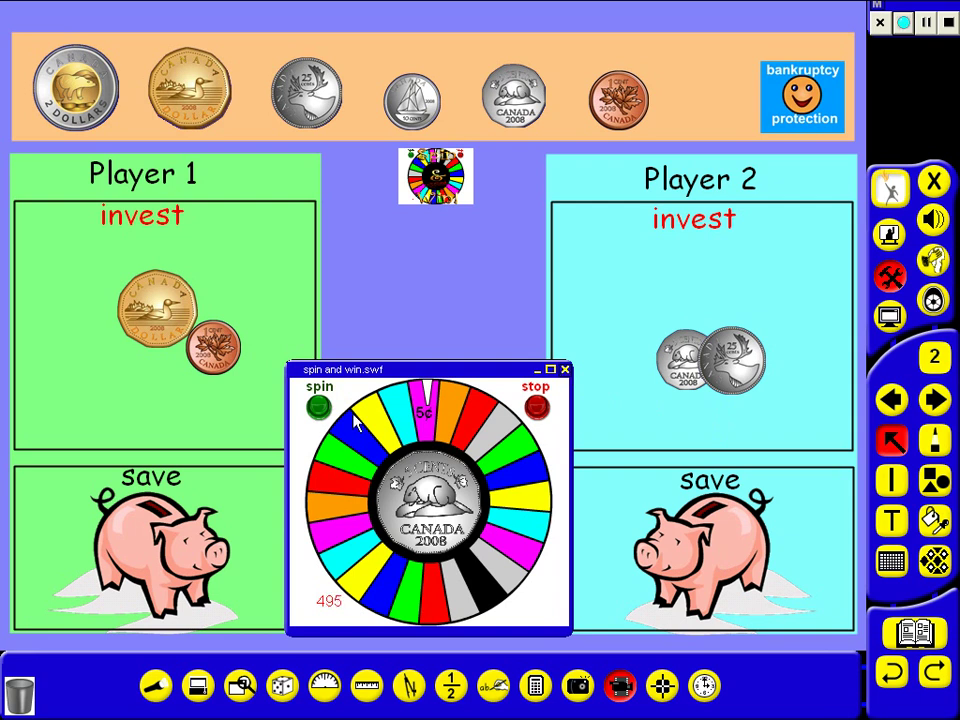
Spin again, add a second penny to Player 1's invest box, close the game, and return to the title page.
left_click(319, 408)
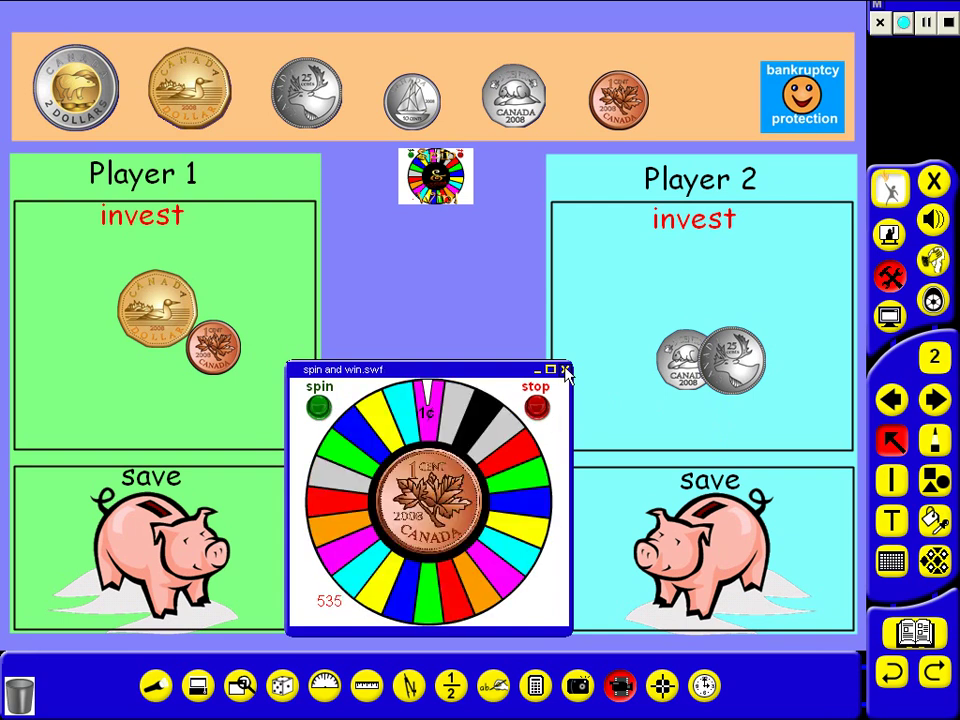
left_click_drag(618, 100, 170, 380)
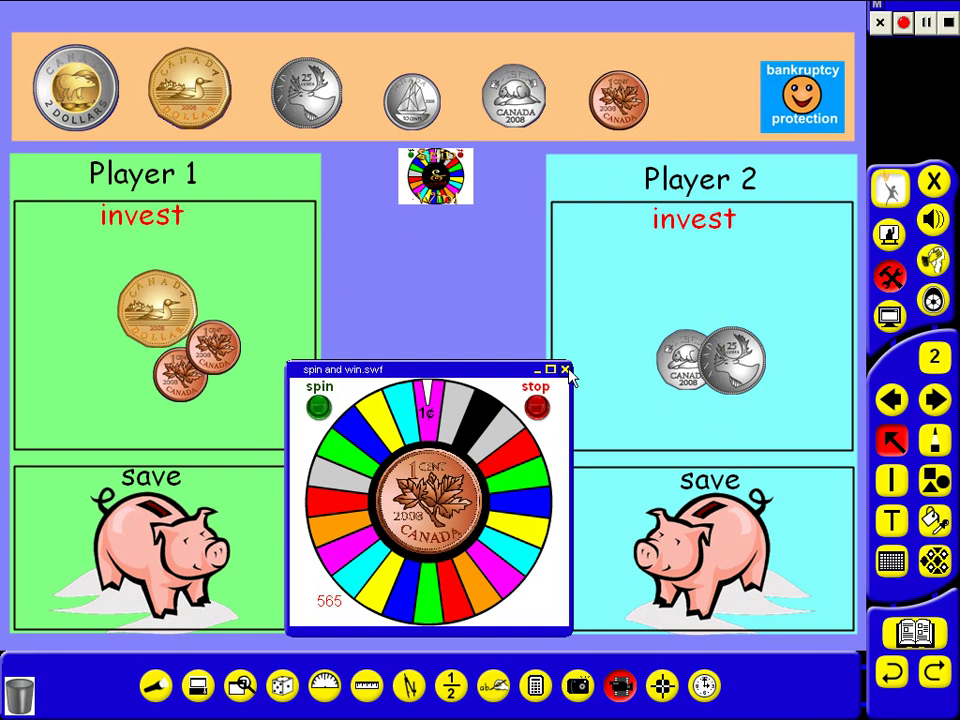
left_click(566, 369)
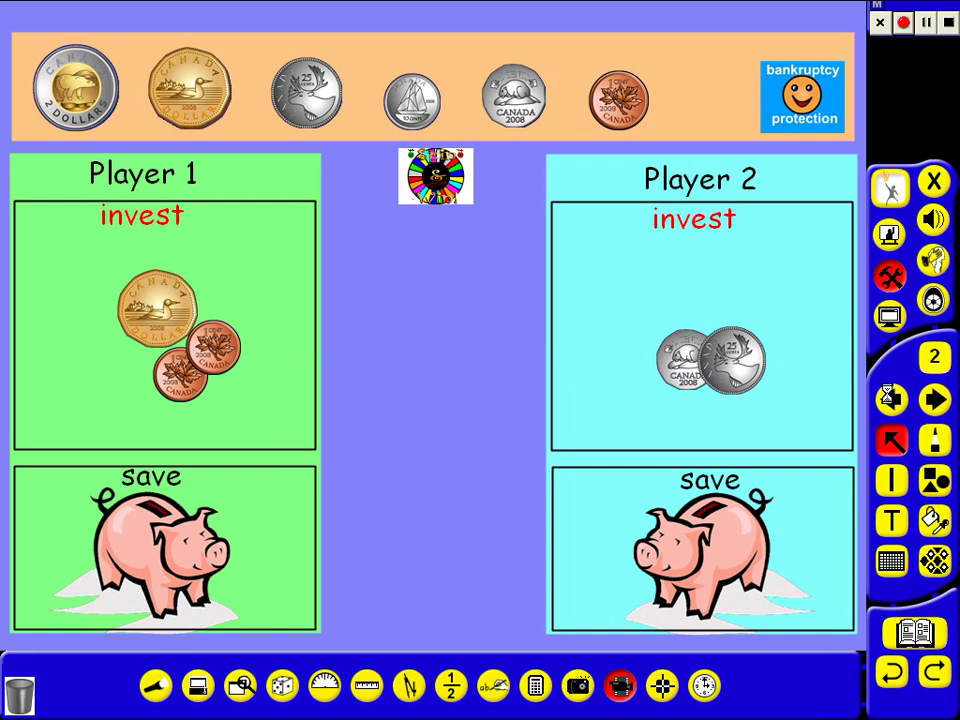
left_click(890, 399)
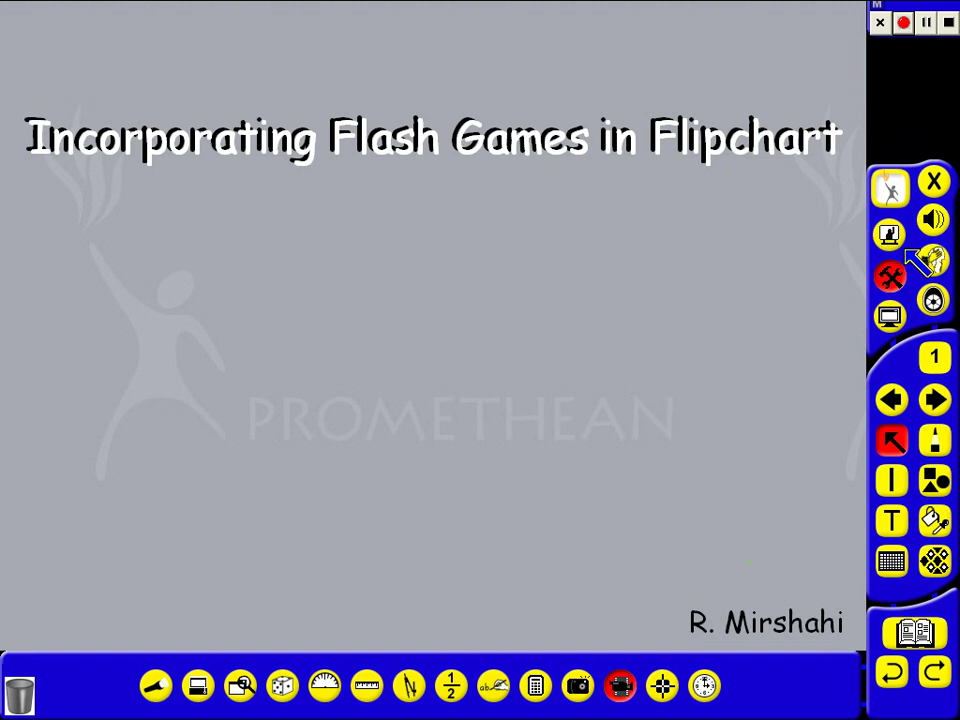
Open the Activity browser and browse Games, K-5 Science, Geography, Language Arts and Mathematics.
left_click(890, 236)
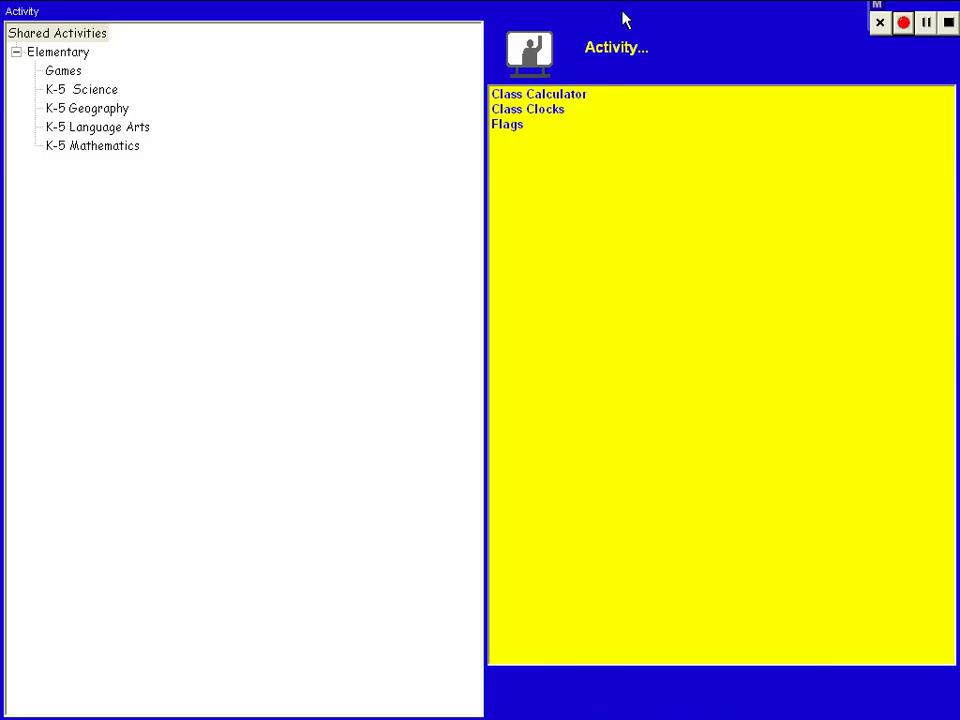
left_click(76, 75)
left_click(75, 92)
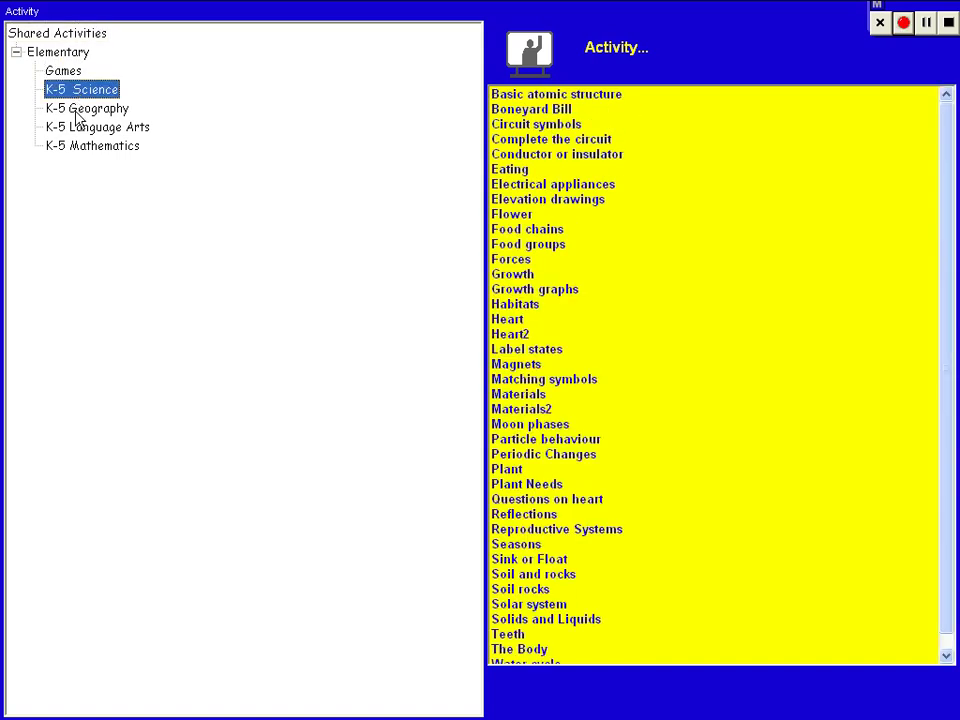
left_click(78, 112)
left_click(78, 129)
left_click(80, 148)
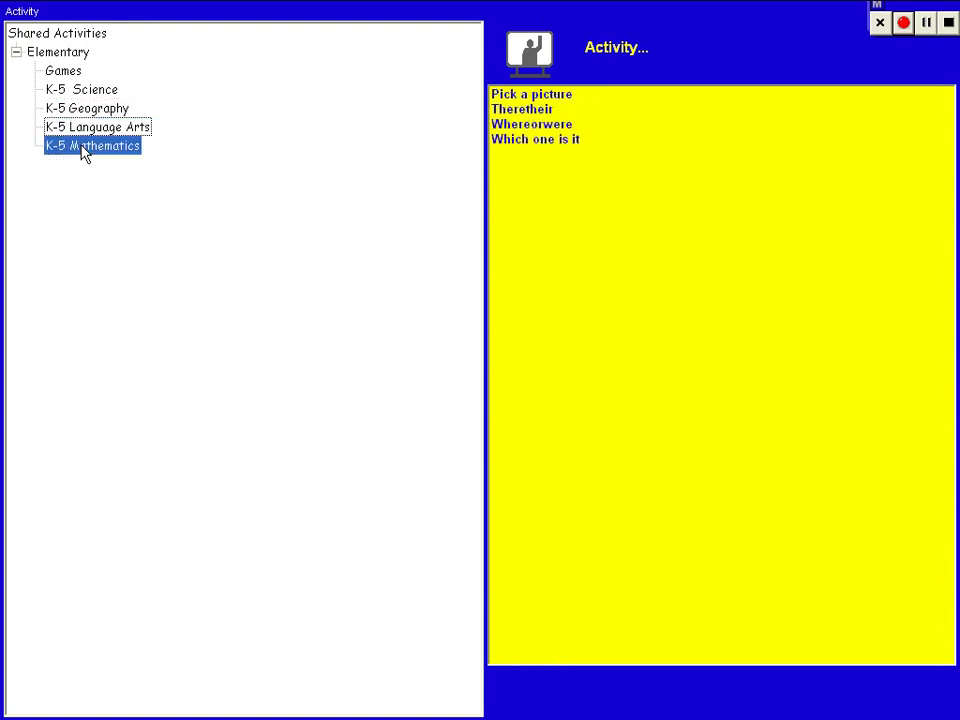
Select Elementary, then Shared Activities, and launch Class Clocks.
left_click(58, 53)
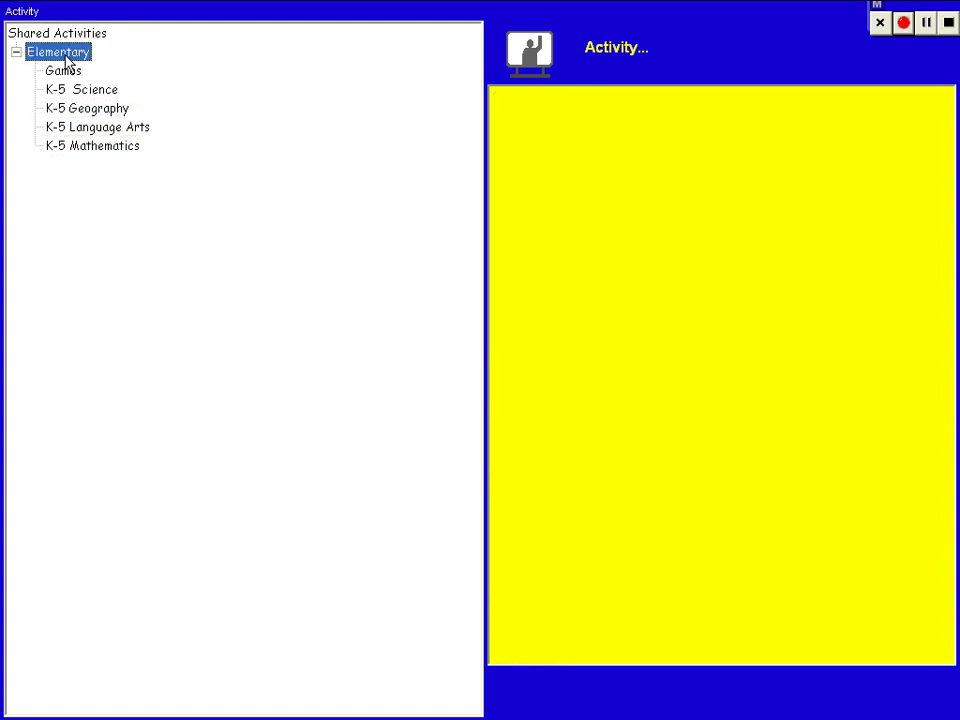
left_click(70, 36)
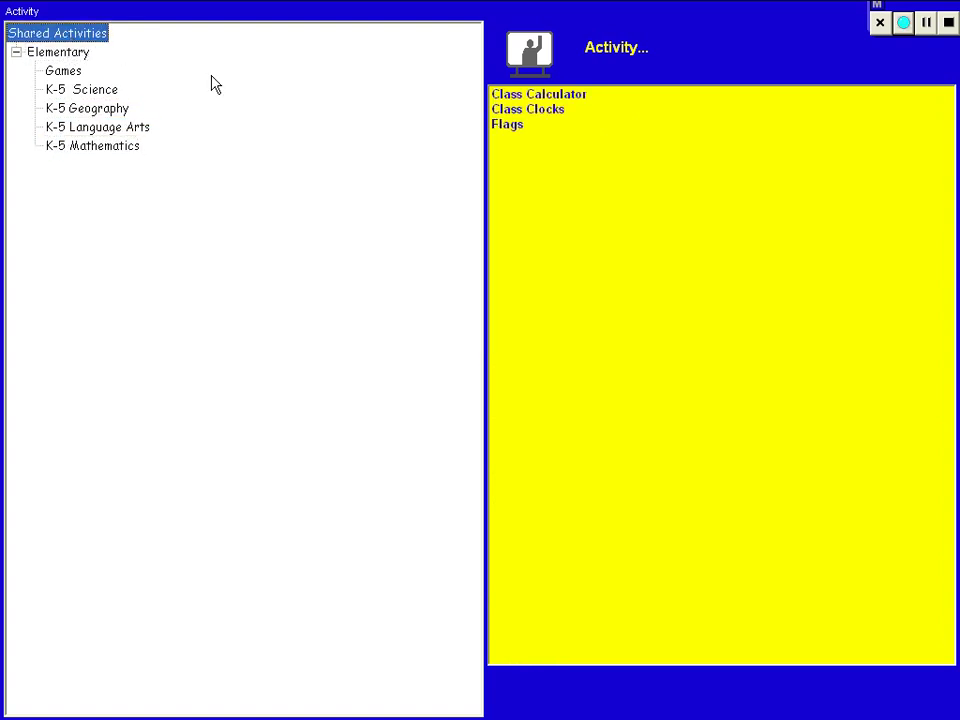
left_click(518, 112)
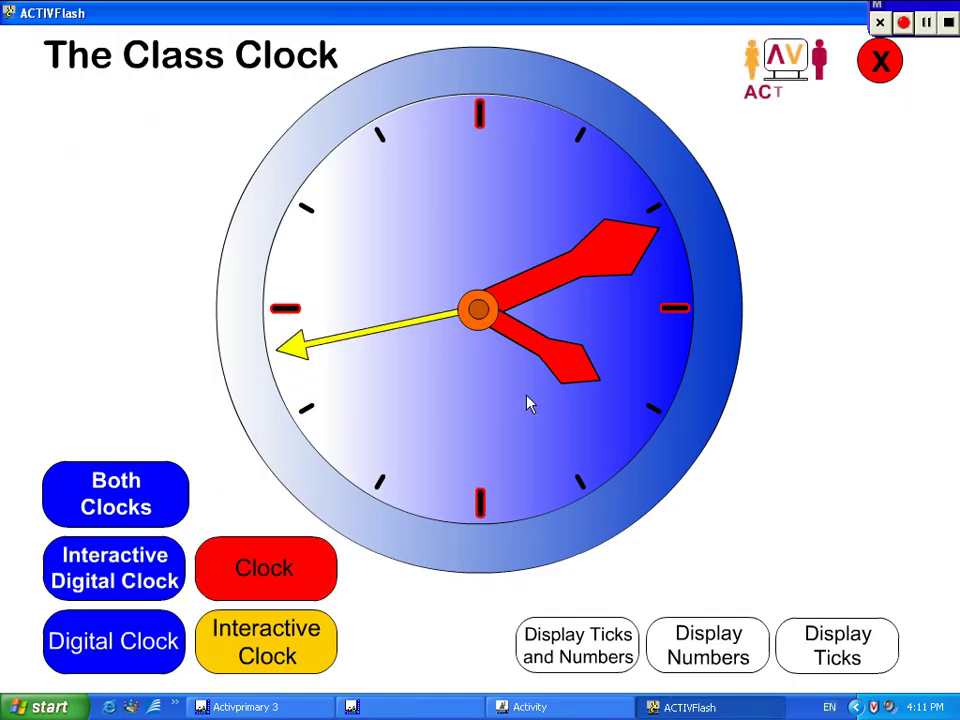
Switch the class clock to Digital Clock, then Both Clocks, then Interactive Clock.
left_click(108, 652)
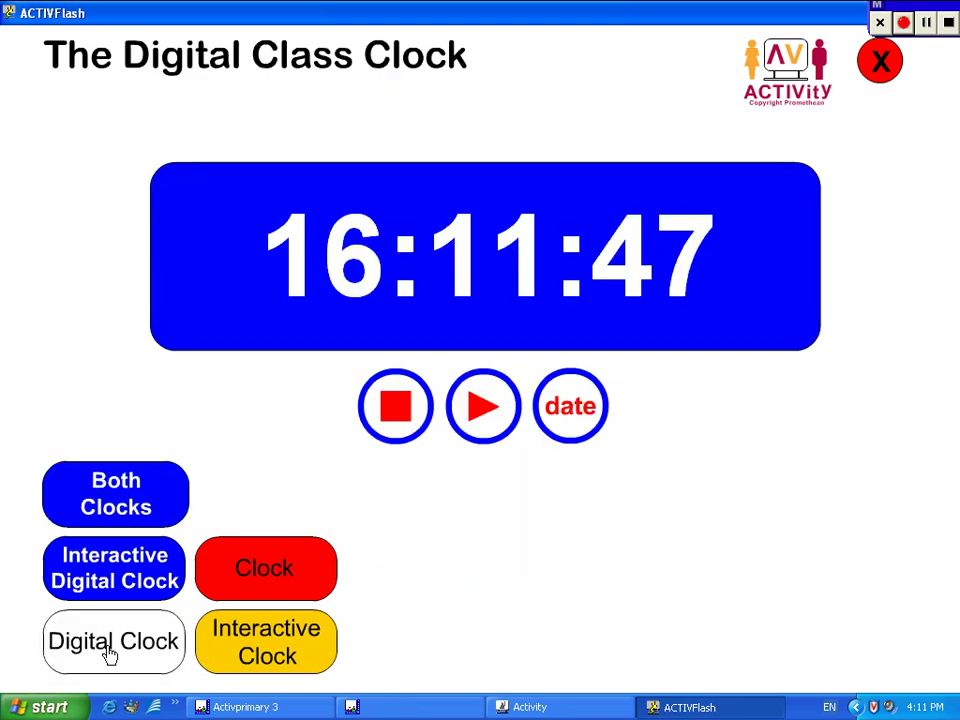
left_click(130, 488)
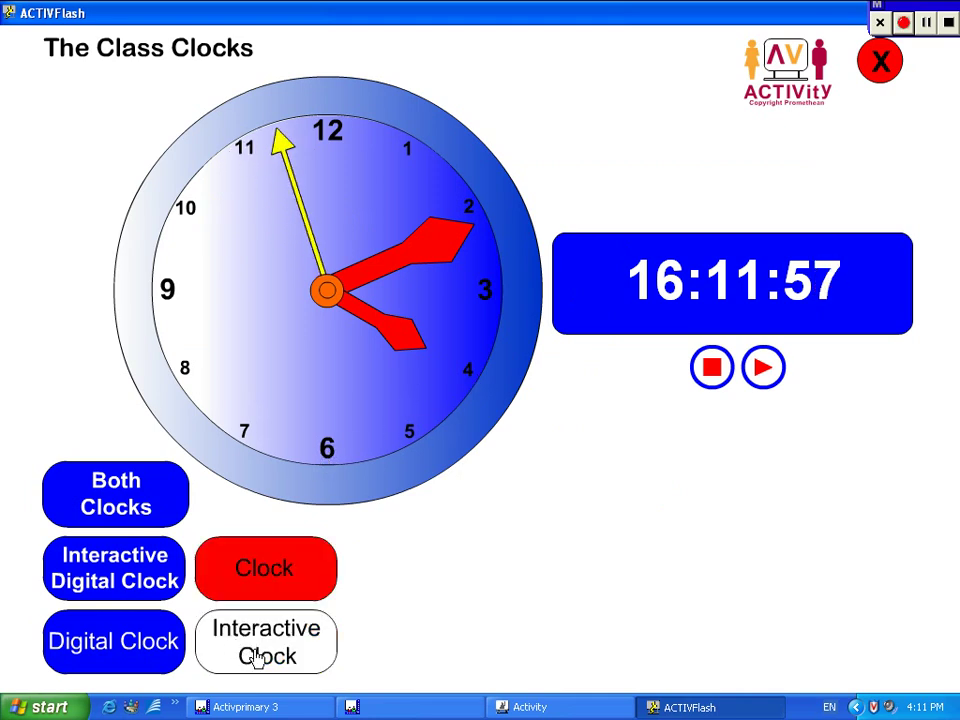
left_click(287, 643)
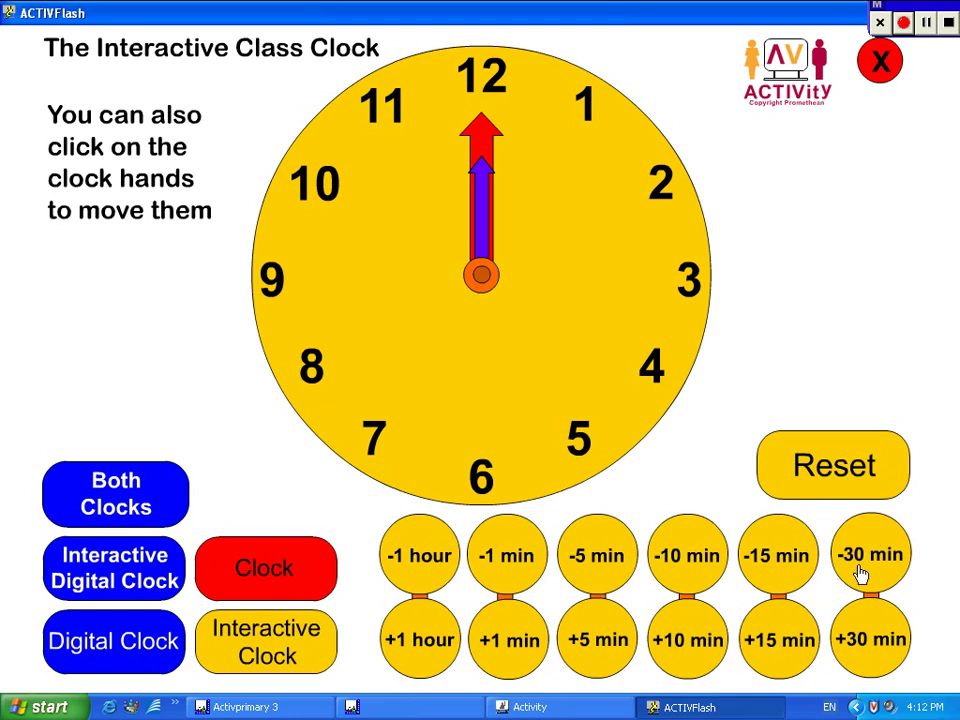
Advance the clock 30 minutes twice and one hour, turn it back three hours, then Reset.
left_click(864, 638)
left_click(865, 642)
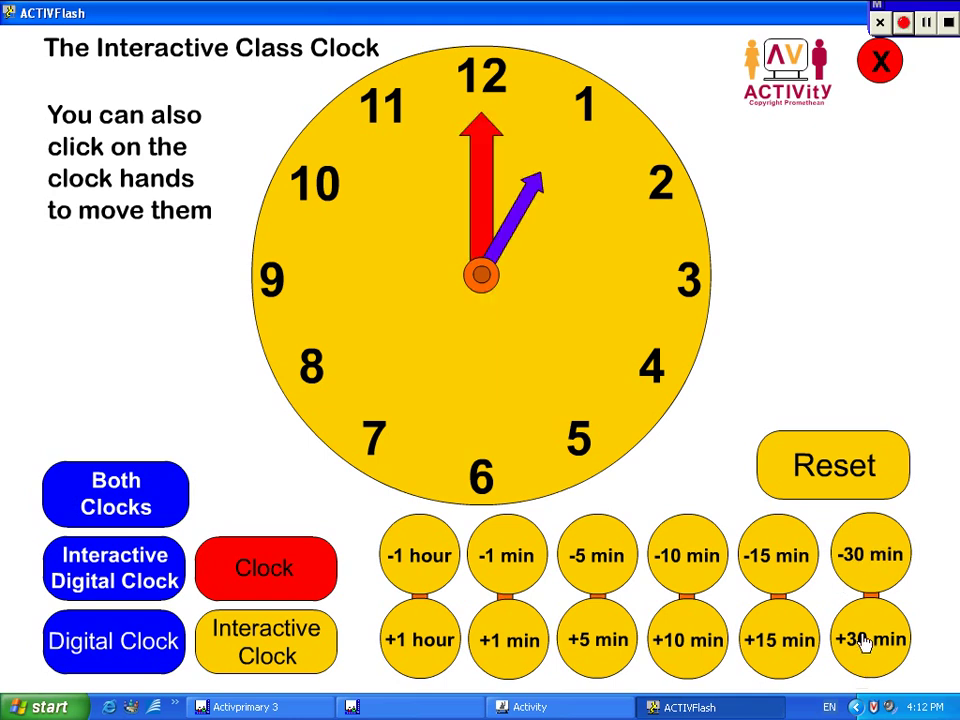
left_click(864, 640)
left_click(864, 640)
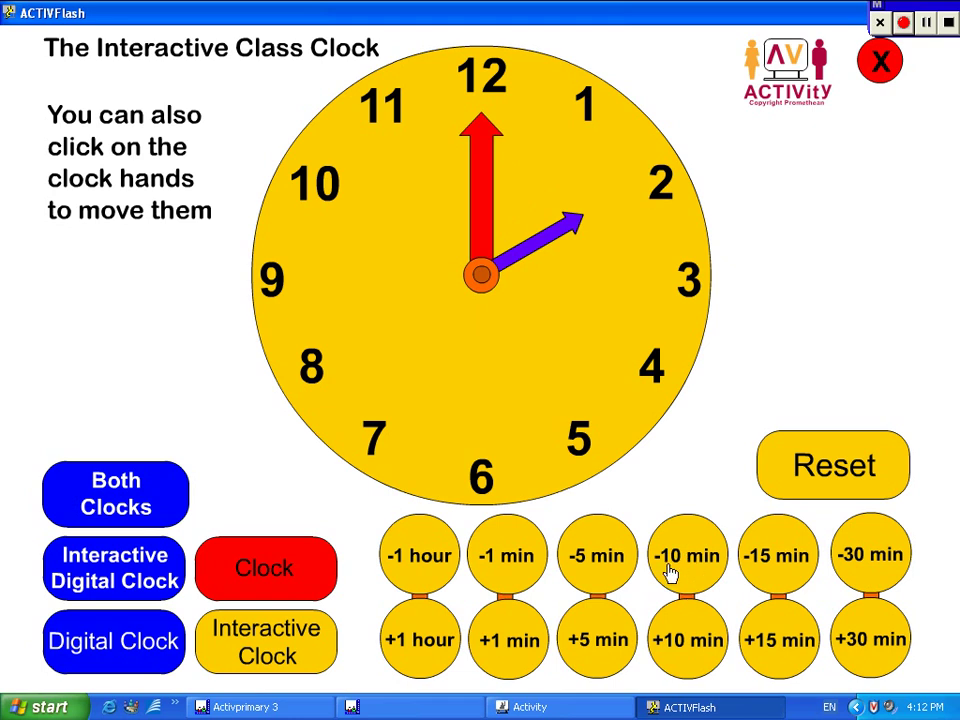
left_click(420, 565)
left_click(420, 565)
left_click(420, 565)
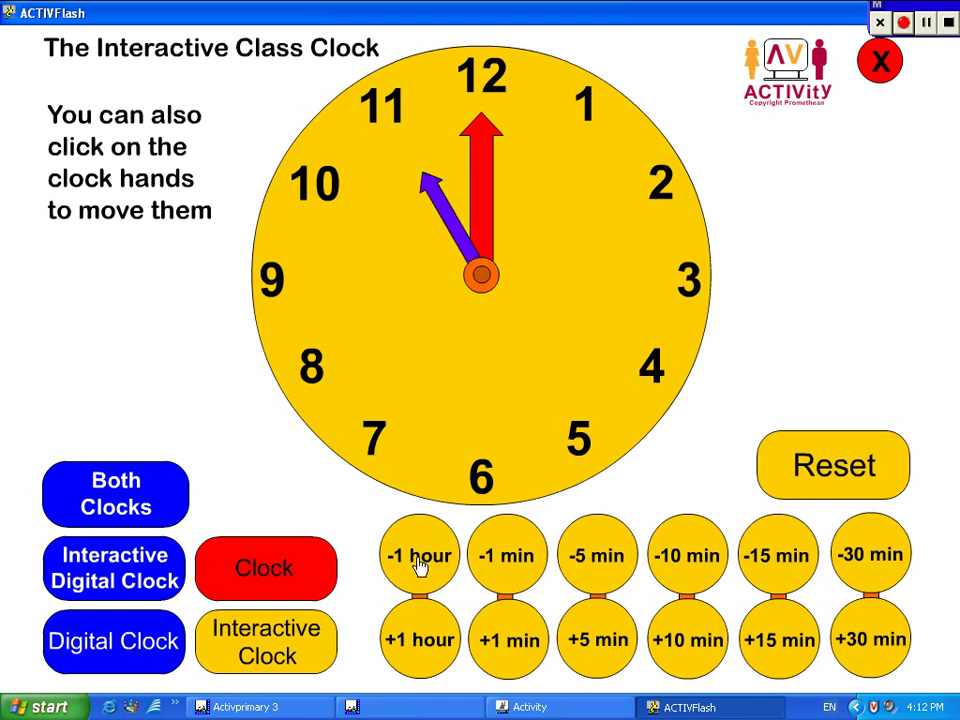
left_click(800, 482)
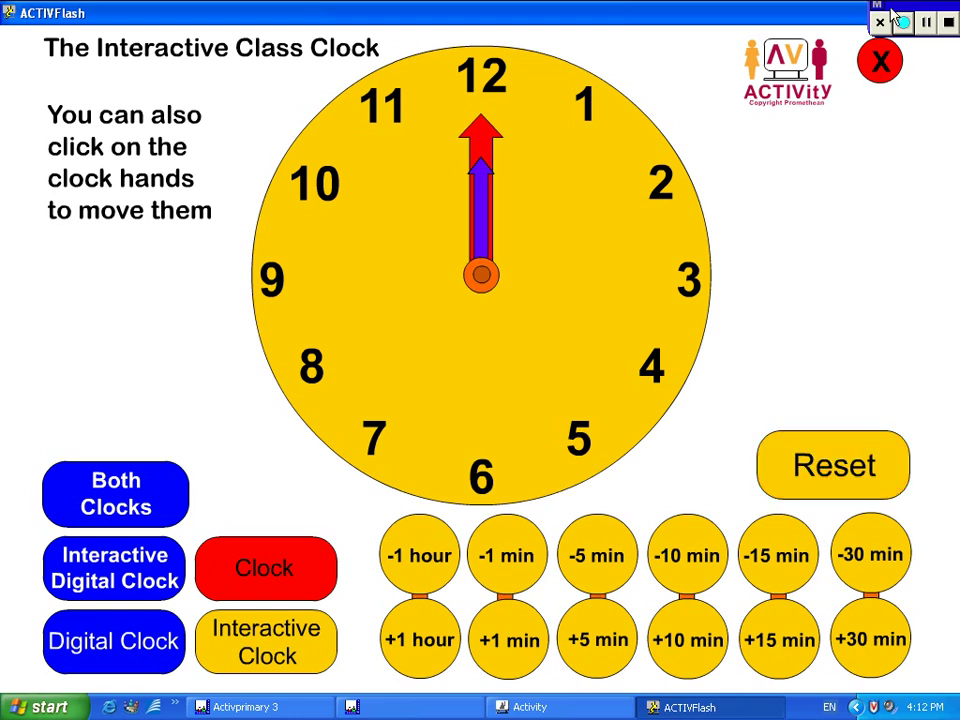
Close the Class Clock and the Activity browser, then advance to the next flipchart page.
left_click(886, 66)
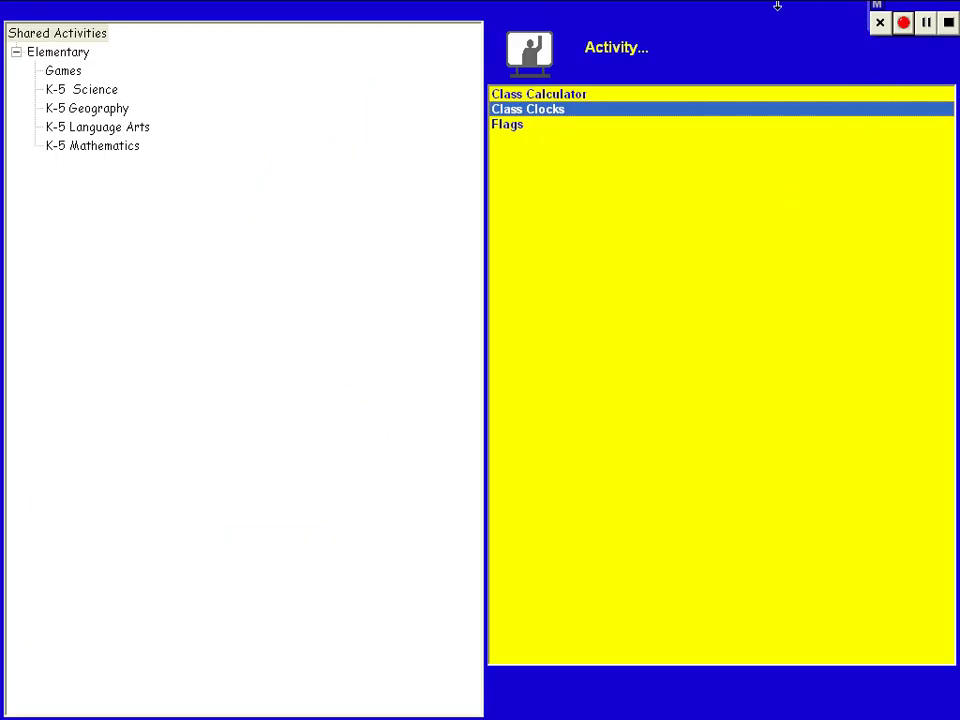
left_click_drag(777, 6, 723, 96)
left_click(892, 91)
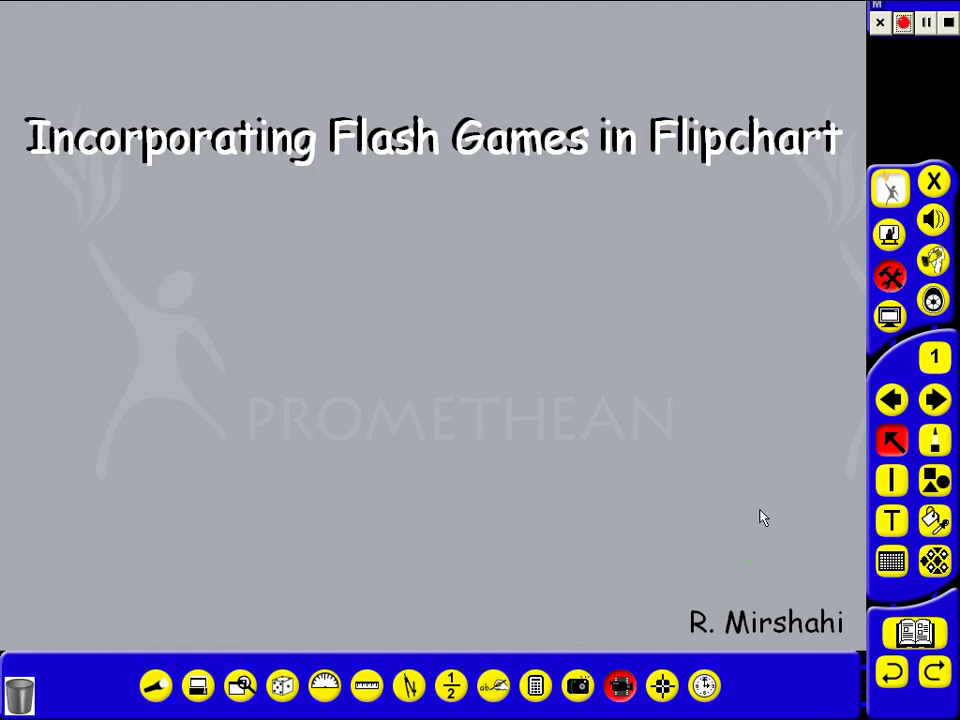
left_click(935, 400)
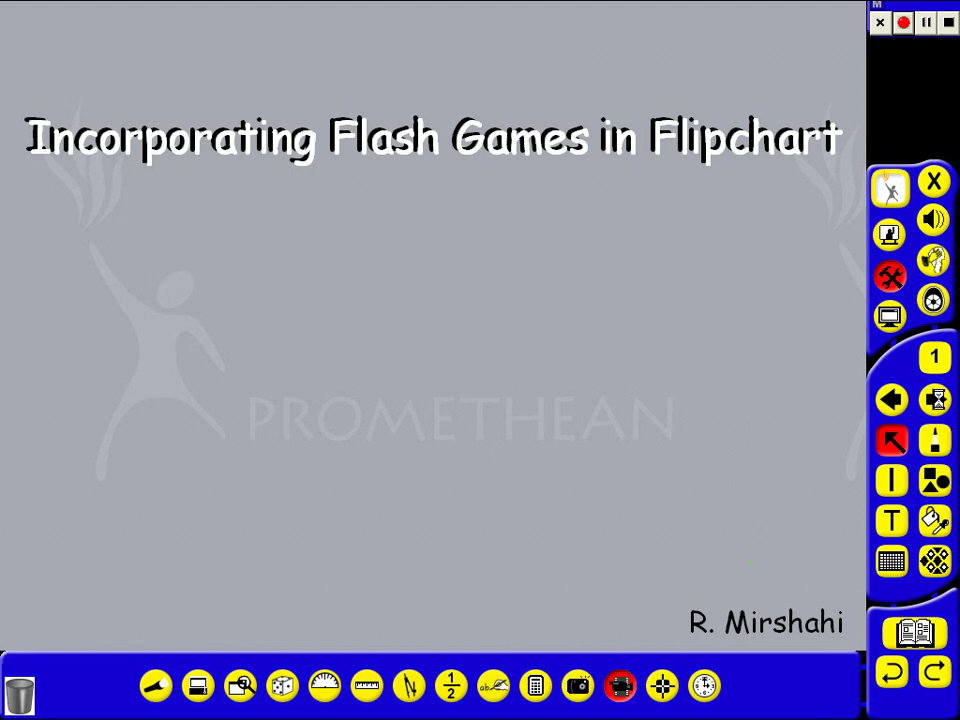